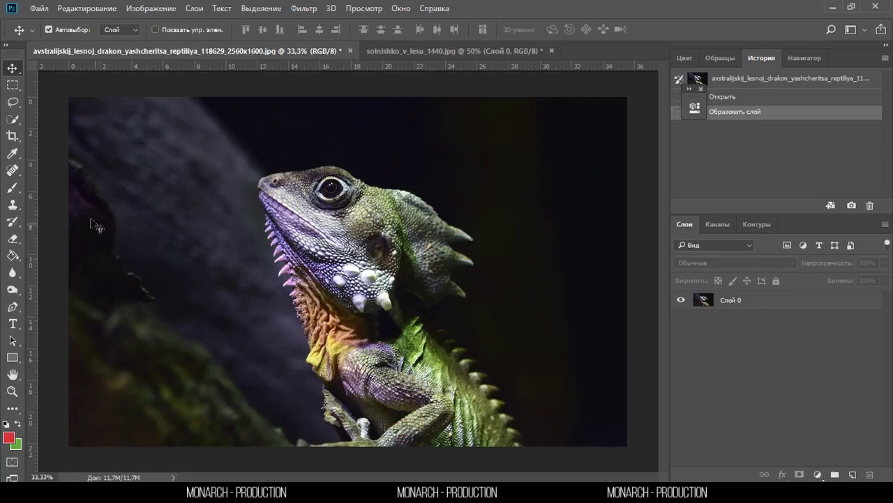
# Step: Quick-select the lizard's head, neck and body on Слой 0
pyautogui.click(12, 118)
pyautogui.click(291, 209)
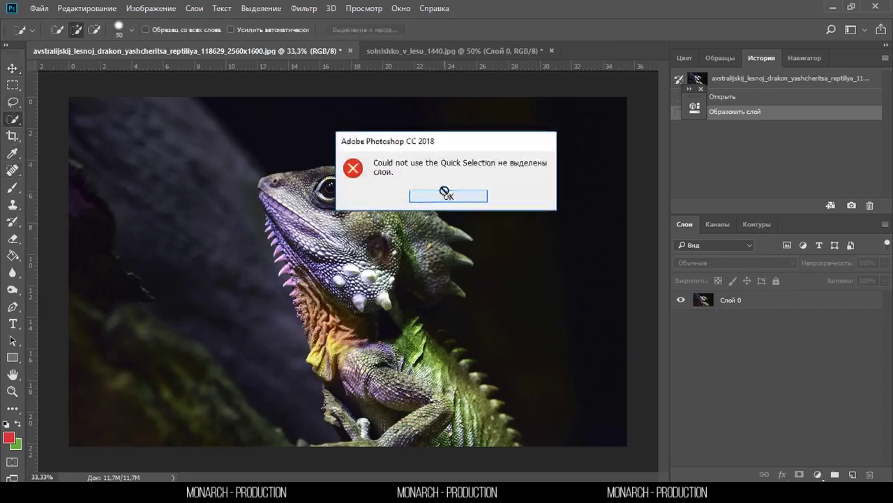
pyautogui.click(448, 196)
pyautogui.click(768, 300)
pyautogui.moveTo(297, 209); pyautogui.dragTo(405, 425)
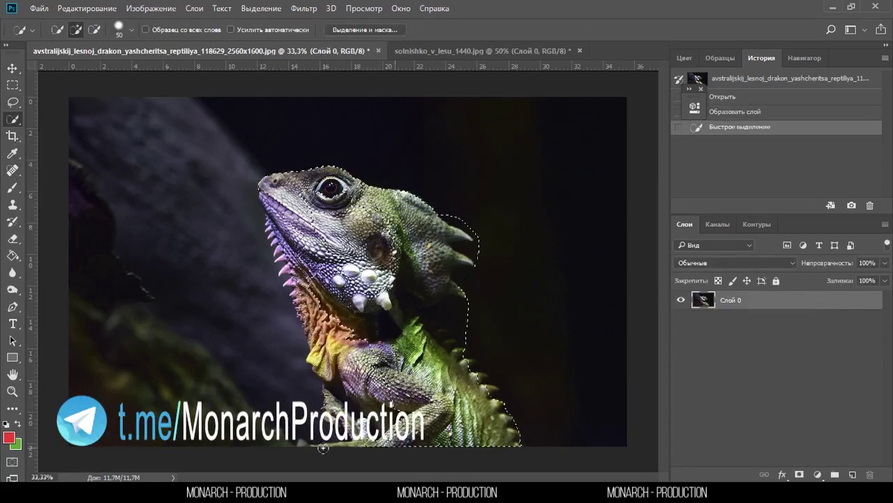
pyautogui.moveTo(331, 271); pyautogui.dragTo(482, 391)
# Step: Subtract background near the back and spikes, then mask Слой 0 to the selection
pyautogui.keyDown('alt'); pyautogui.click(460, 266); pyautogui.keyUp('alt')
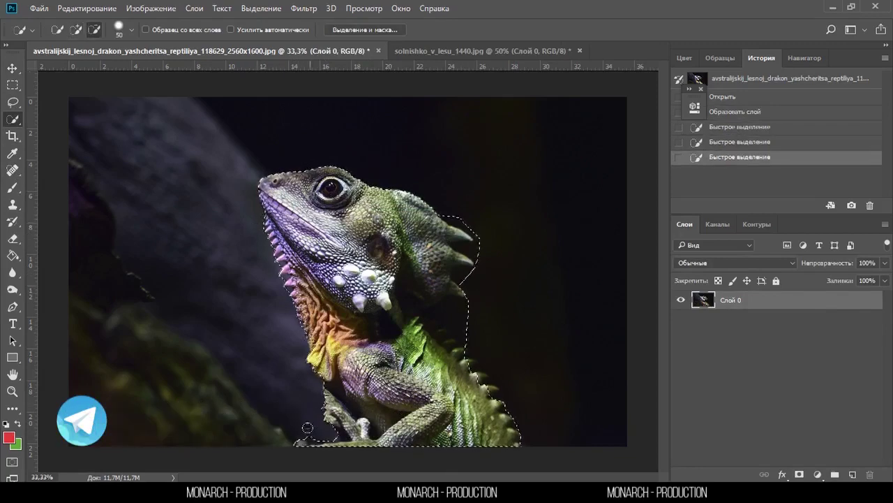
pyautogui.keyDown('alt'); pyautogui.click(455, 329); pyautogui.keyUp('alt')
pyautogui.keyDown('alt'); pyautogui.click(455, 307); pyautogui.keyUp('alt')
pyautogui.keyDown('alt'); pyautogui.click(455, 212); pyautogui.keyUp('alt')
pyautogui.keyDown('alt'); pyautogui.click(468, 237); pyautogui.keyUp('alt')
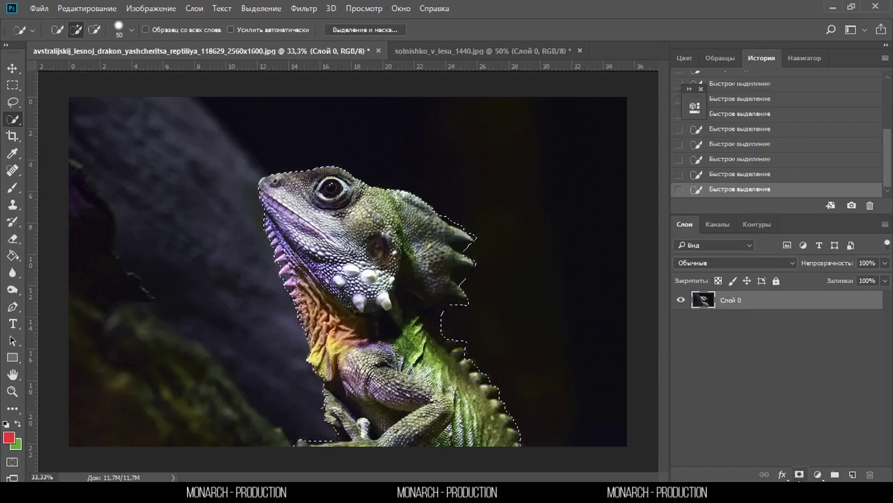
pyautogui.click(799, 475)
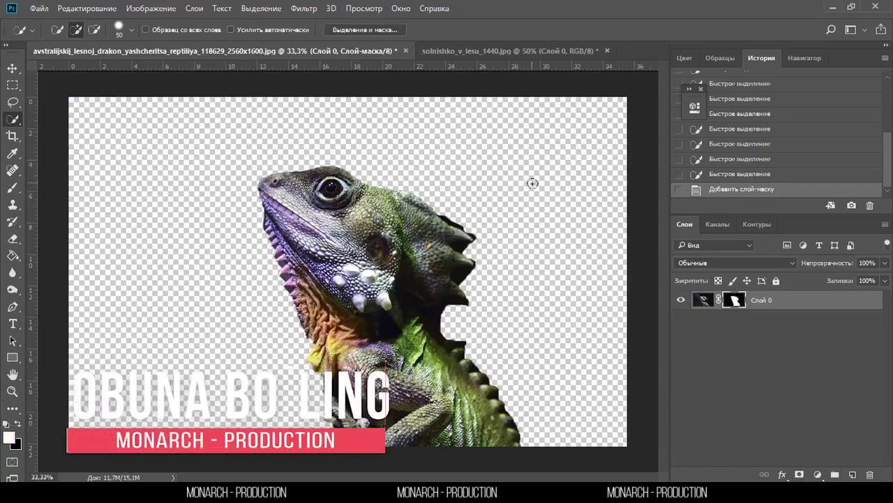
# Step: Bring the forest photo into the lizard document as a layer behind the lizard
pyautogui.click(703, 300)
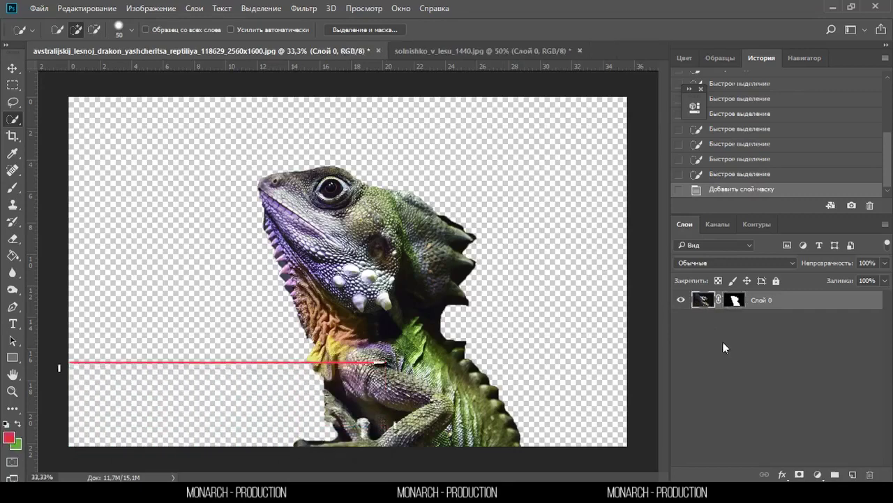
pyautogui.click(429, 51)
pyautogui.press('v')
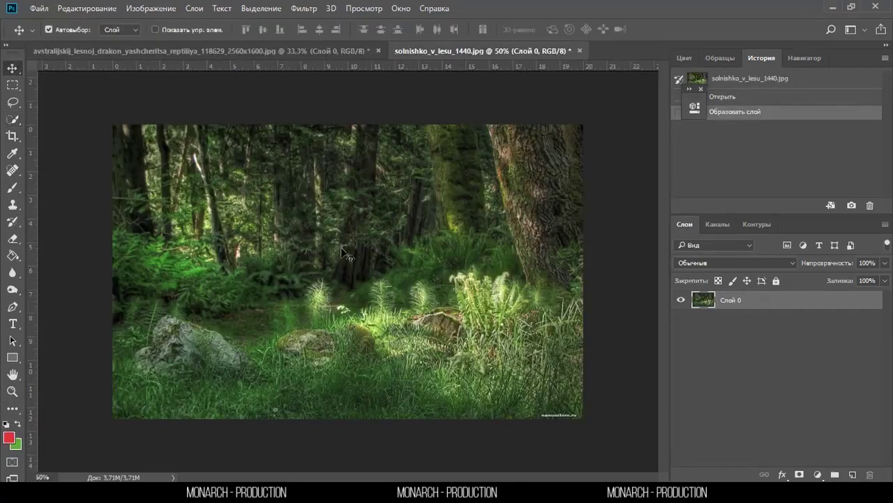
pyautogui.moveTo(344, 253)
pyautogui.mouseDown()
pyautogui.moveTo(251, 58)
pyautogui.moveTo(332, 197)
pyautogui.moveTo(231, 197)
pyautogui.mouseUp()
pyautogui.hotkey('ctrl', '[')
pyautogui.scroll(-2, 318, 292)
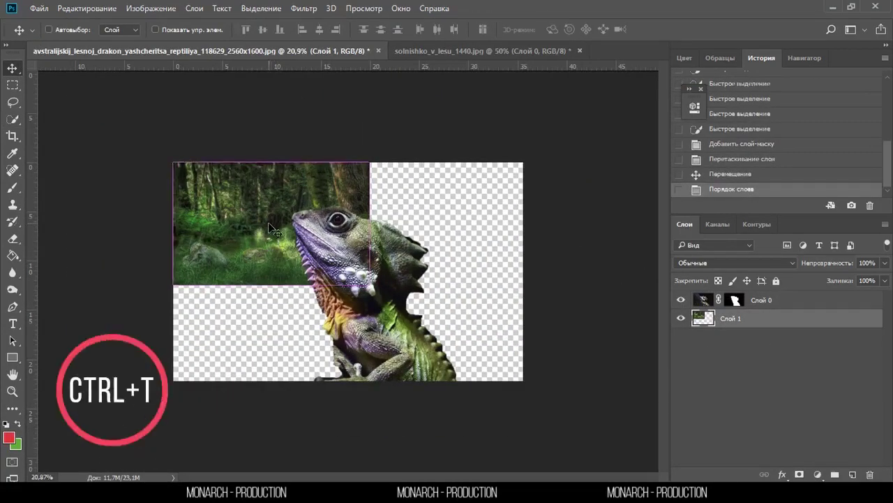
# Step: Scale the forest up to fill the canvas and apply a Gaussian Blur
pyautogui.hotkey('ctrl', 't')
pyautogui.moveTo(370, 285); pyautogui.dragTo(598, 436)
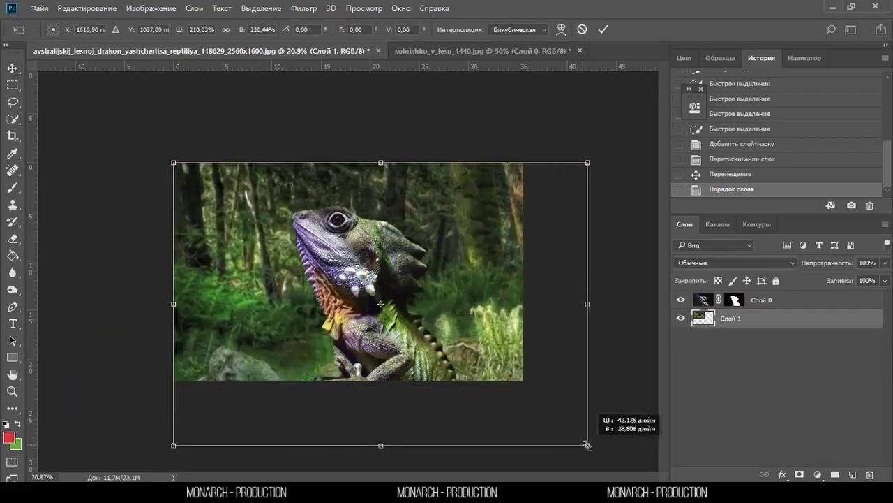
pyautogui.press('Return')
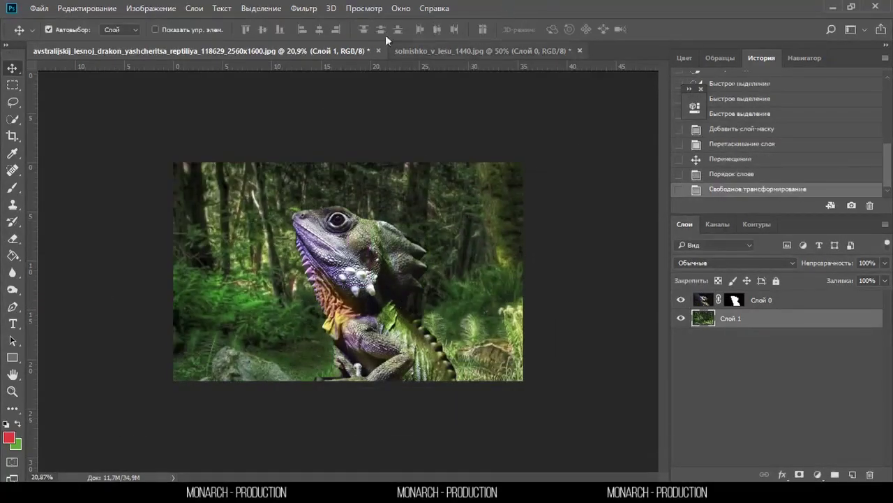
pyautogui.click(304, 9)
pyautogui.moveTo(319, 178)
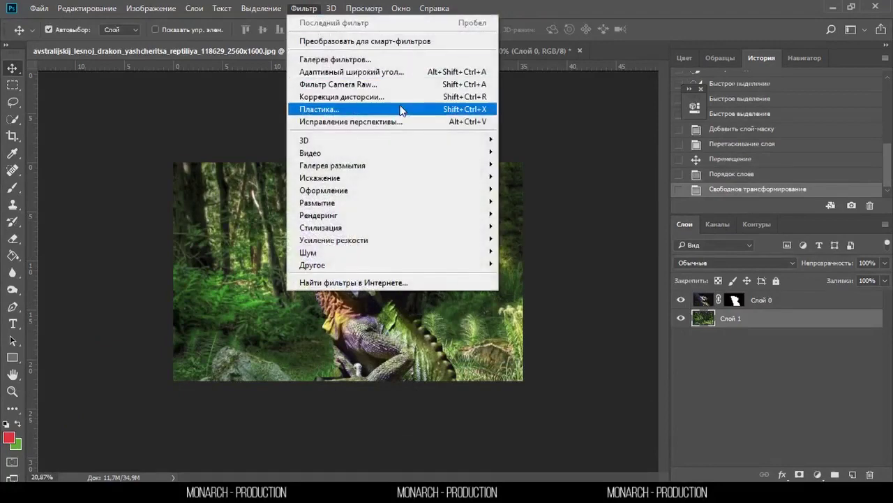
pyautogui.click(545, 265)
pyautogui.press('Return')
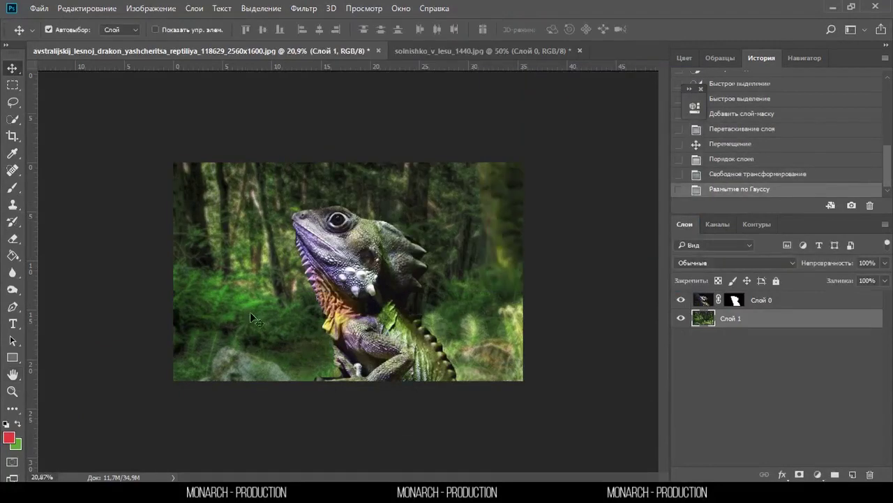
pyautogui.scroll(1, 447, 300)
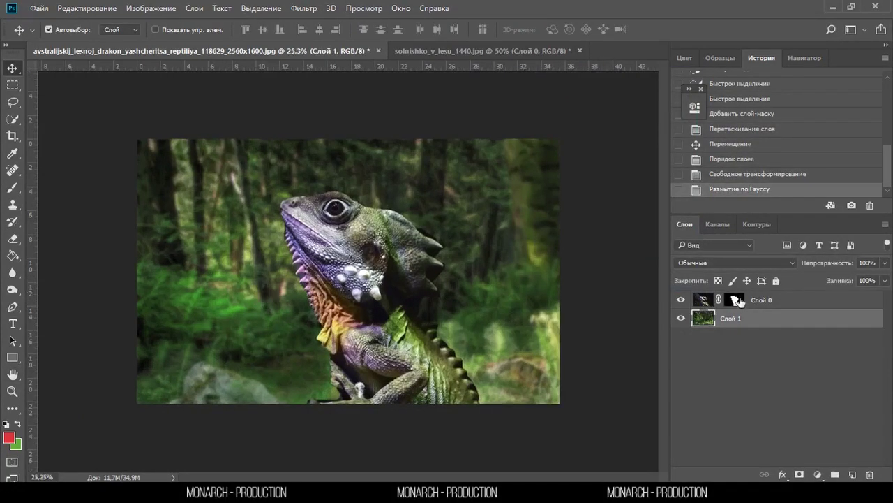
pyautogui.click(737, 300)
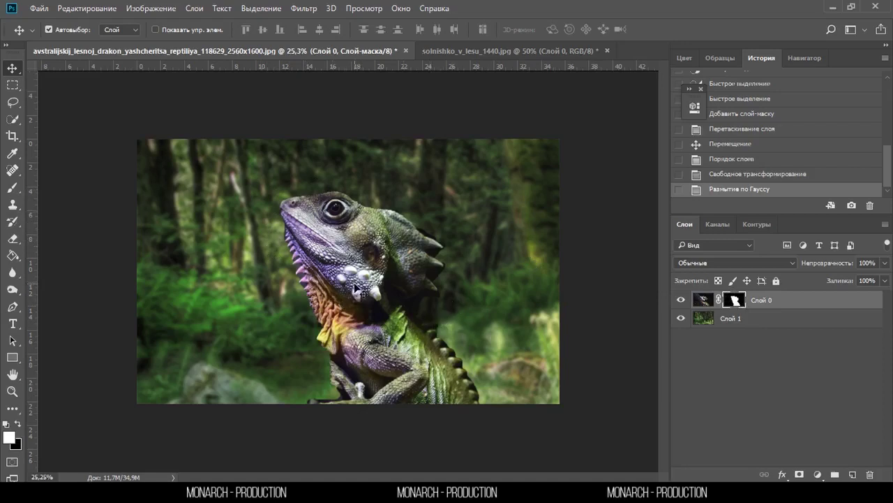
pyautogui.hotkey('ctrl', 'i')
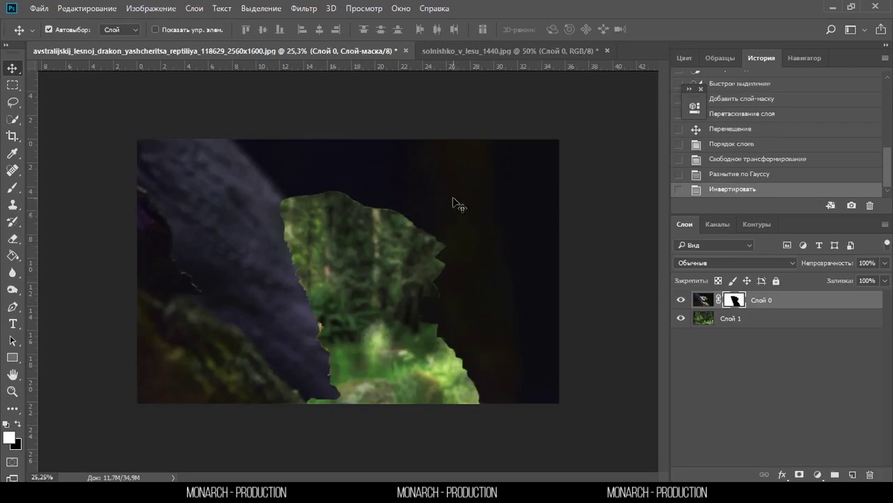
pyautogui.press('ctrl')
pyautogui.hotkey('ctrl', 'i')
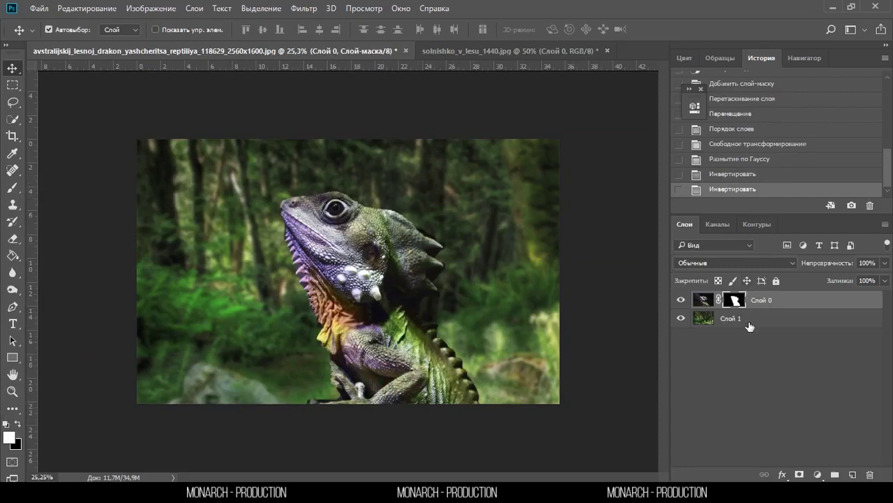
pyautogui.press('alt')
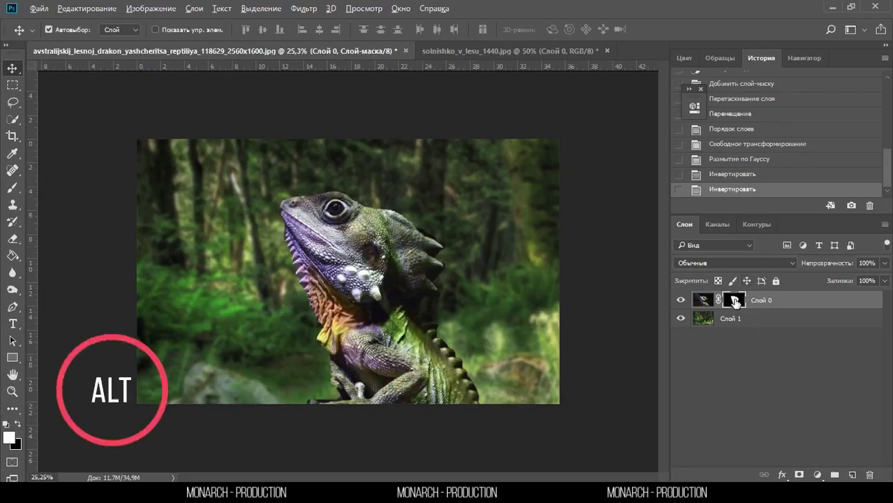
# Step: Show the lizard's layer mask on its own and zoom in on it
pyautogui.keyDown('alt'); pyautogui.click(734, 300); pyautogui.keyUp('alt')
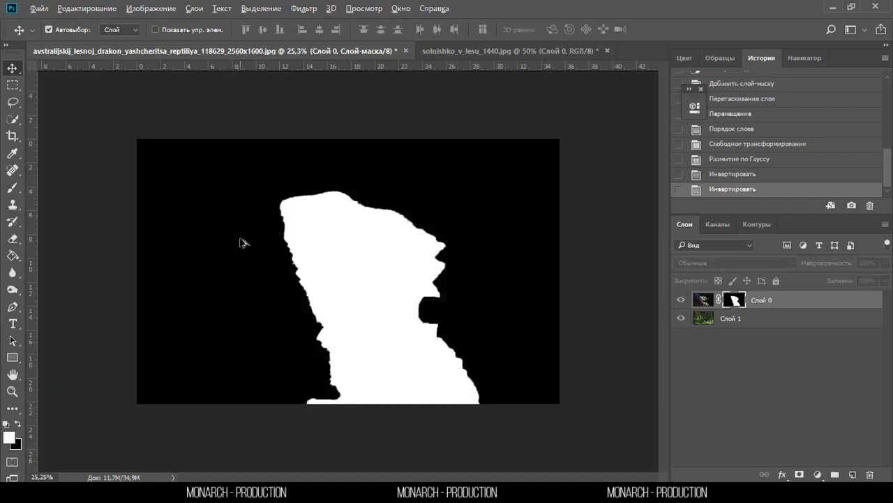
pyautogui.scroll(1, 265, 285)
pyautogui.scroll(1, 295, 309)
pyautogui.scroll(1, 269, 305)
pyautogui.scroll(1, 292, 183)
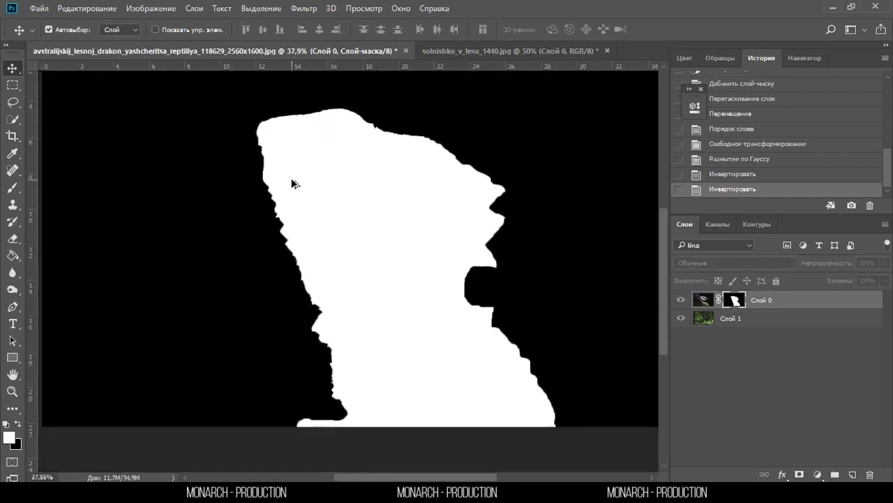
pyautogui.scroll(-2, 283, 190)
pyautogui.scroll(2, 307, 224)
pyautogui.scroll(1, 265, 201)
pyautogui.scroll(-2, 266, 201)
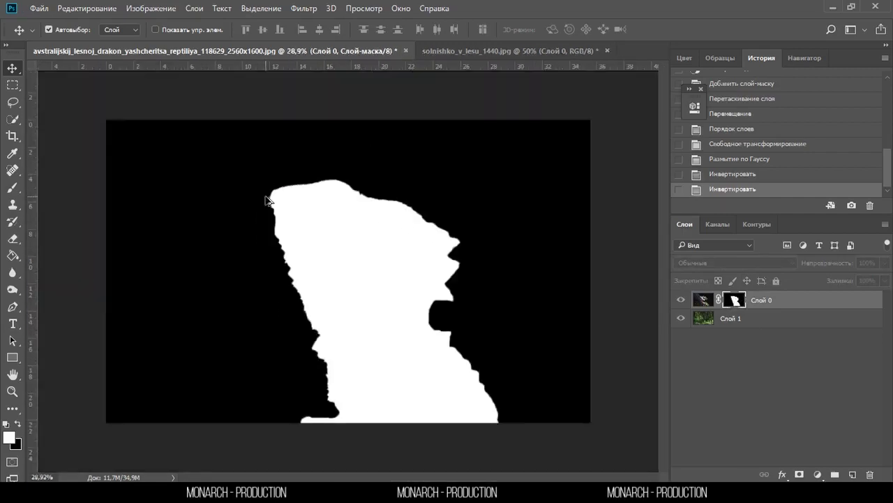
pyautogui.scroll(-1, 255, 210)
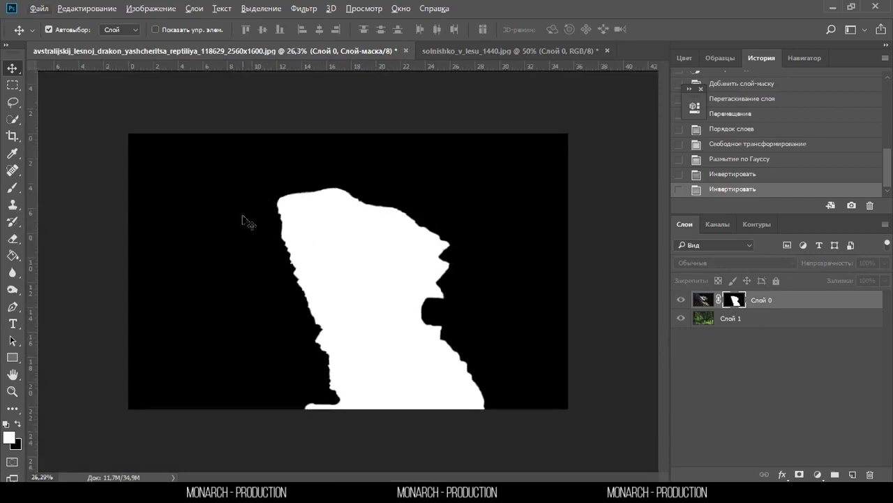
# Step: Pick the Brush tool with the Hard Round basic brush preset
pyautogui.click(14, 190)
pyautogui.scroll(1, 274, 234)
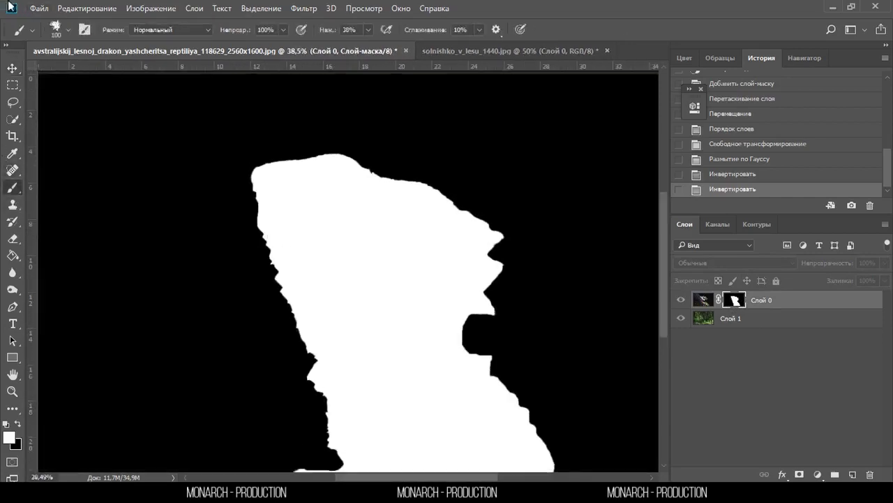
pyautogui.scroll(1, 241, 204)
pyautogui.click(68, 31)
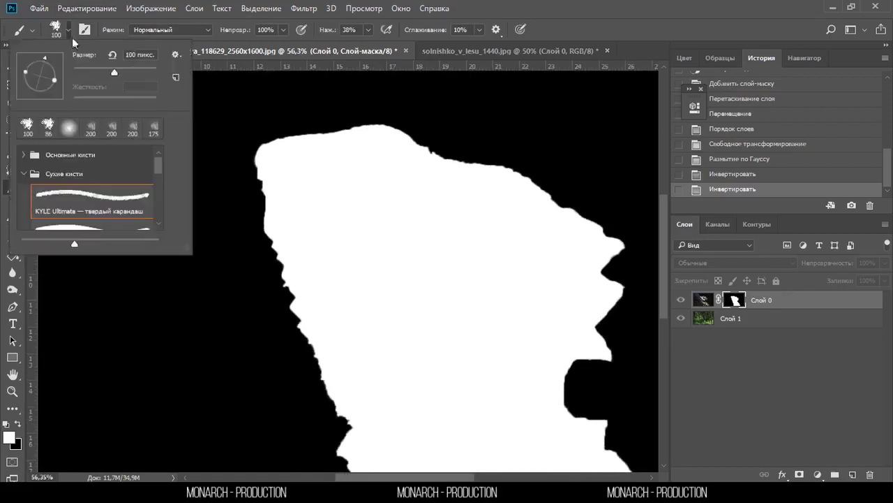
pyautogui.click(51, 157)
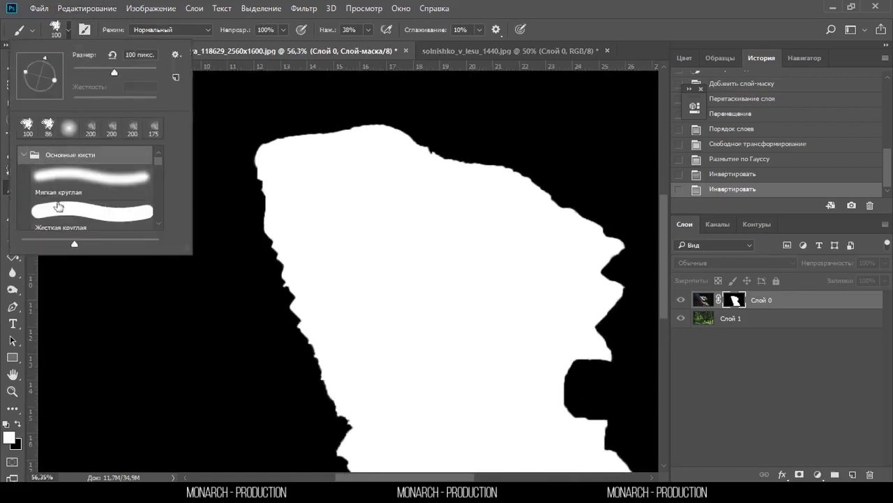
pyautogui.click(59, 208)
pyautogui.click(587, 6)
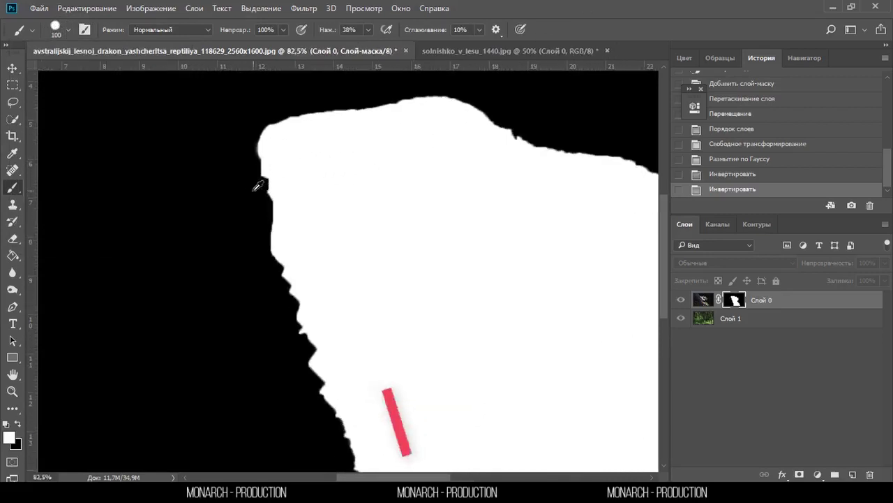
# Step: Paint white over the mask's upper-left notch and along its left edge
pyautogui.scroll(1, 257, 188)
pyautogui.moveTo(284, 157); pyautogui.dragTo(291, 179)
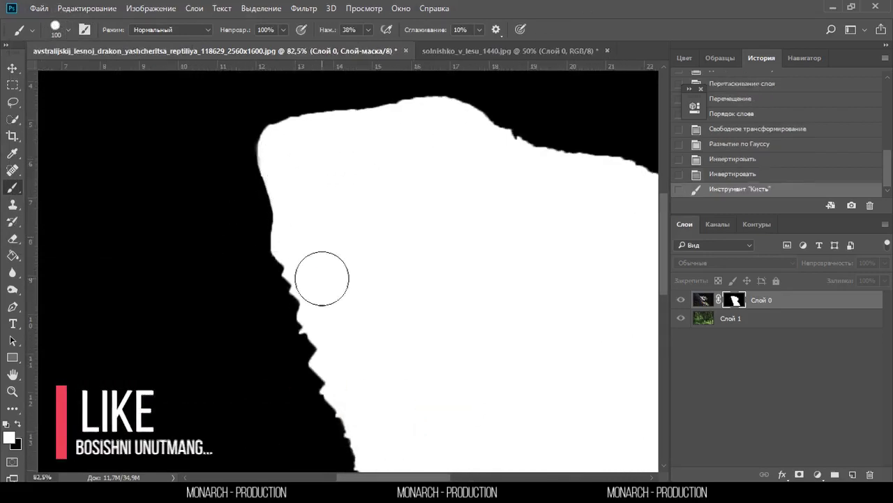
pyautogui.moveTo(305, 258); pyautogui.dragTo(328, 298)
pyautogui.scroll(-2, 328, 298)
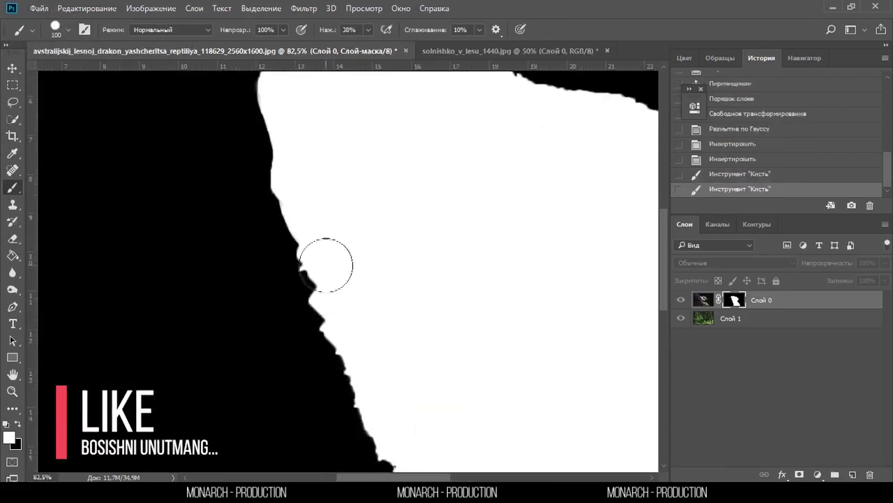
# Step: Re-target the lizard's mask, shrink the brush to 15 px, and stroke along the edge
pyautogui.click(703, 301)
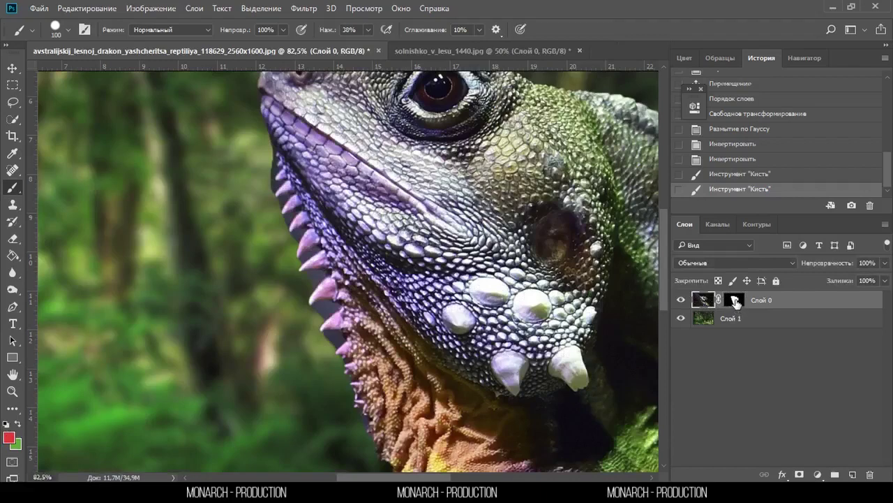
pyautogui.click(736, 301)
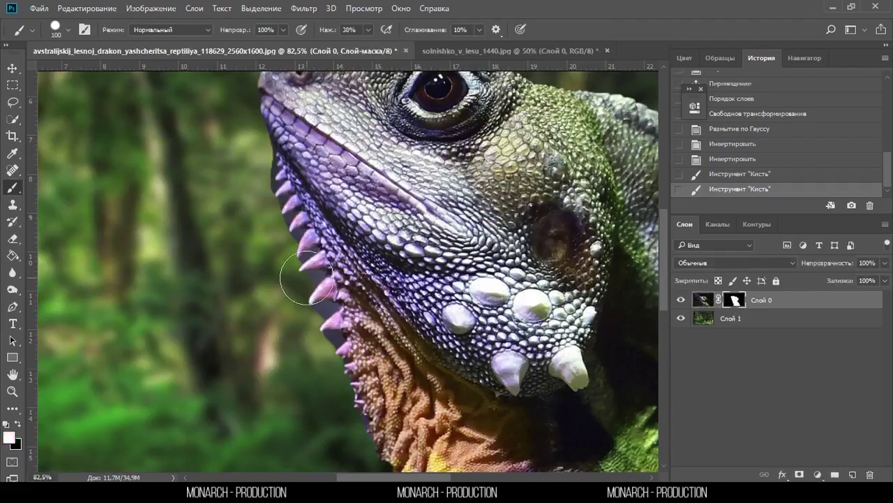
pyautogui.press('[')
pyautogui.press('[')
pyautogui.press('[')
pyautogui.press('[')
pyautogui.press('[')
pyautogui.press('[')
pyautogui.press('[')
pyautogui.press('[')
pyautogui.press('[')
pyautogui.moveTo(309, 277); pyautogui.dragTo(304, 285)
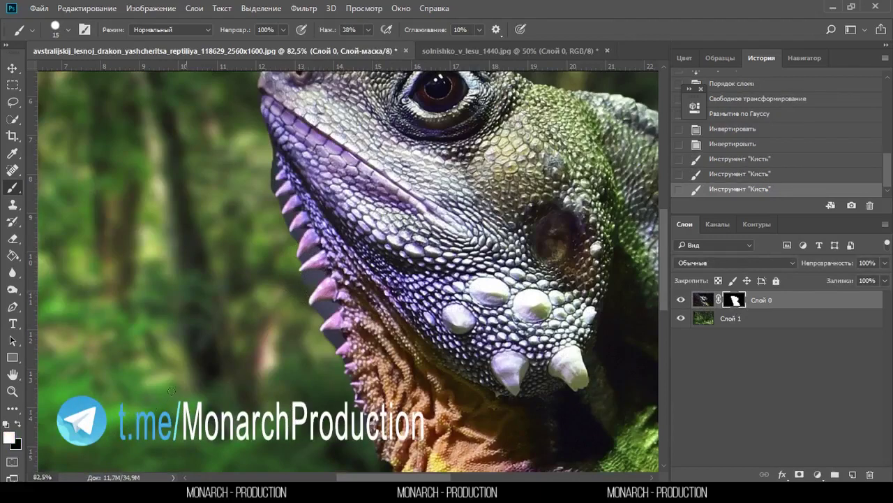
# Step: Paint black along the throat spikes and neck to clean the mask edge
pyautogui.press('x')
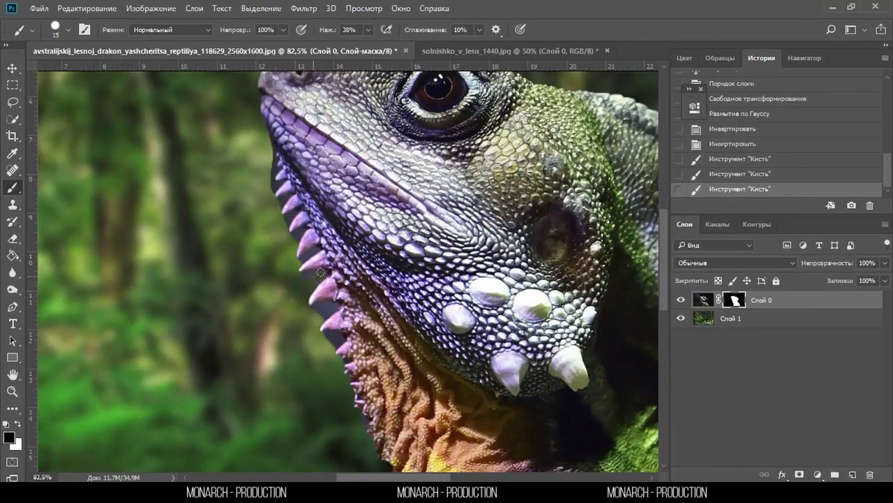
pyautogui.moveTo(320, 272); pyautogui.dragTo(314, 260)
pyautogui.moveTo(311, 252); pyautogui.dragTo(303, 234)
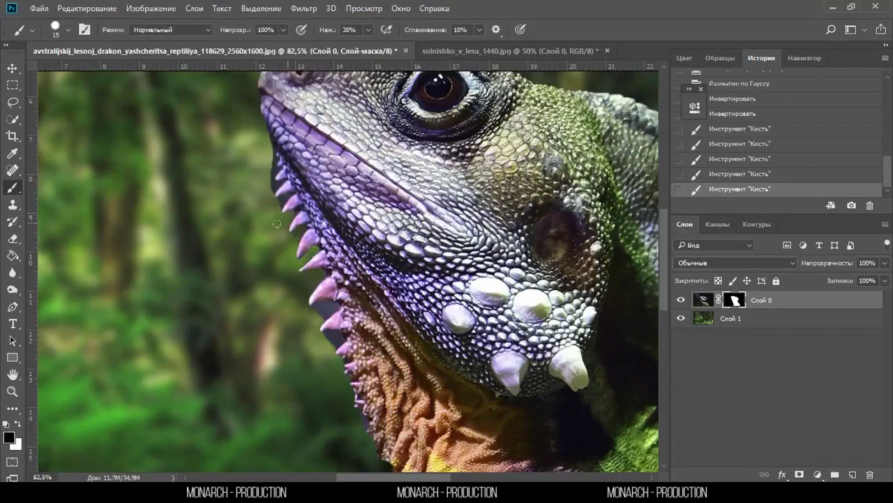
pyautogui.moveTo(268, 192); pyautogui.dragTo(272, 146)
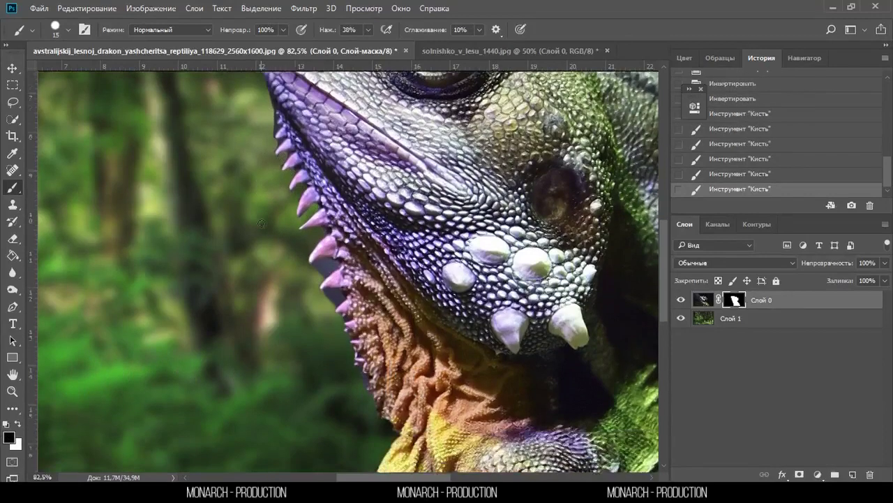
pyautogui.scroll(-5, 363, 252)
pyautogui.scroll(-2, 367, 340)
pyautogui.scroll(-4, 370, 349)
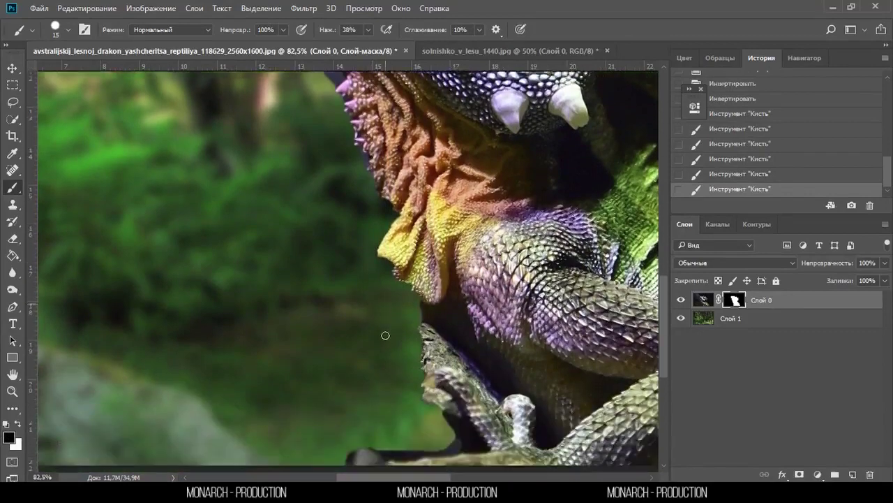
pyautogui.scroll(-2, 385, 335)
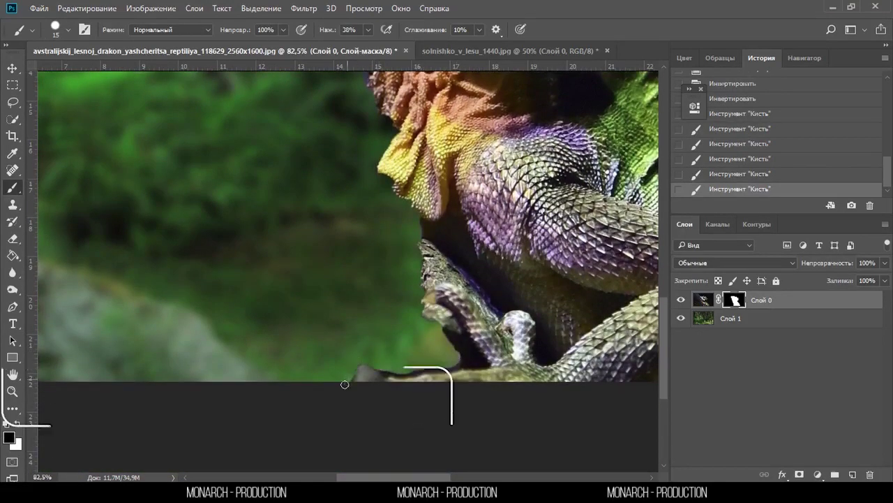
pyautogui.scroll(-1, 349, 349)
pyautogui.scroll(-2, 342, 322)
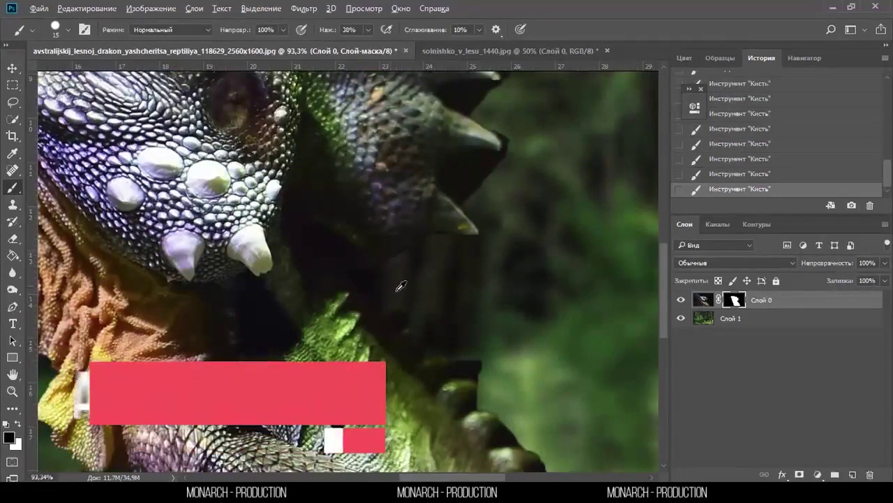
pyautogui.scroll(-3, 391, 280)
pyautogui.scroll(-3, 418, 262)
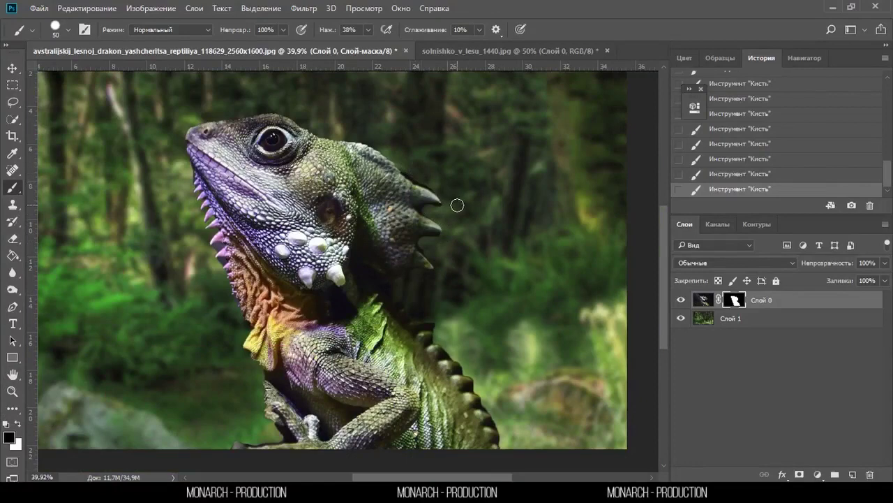
pyautogui.scroll(-1, 458, 205)
pyautogui.scroll(-1, 469, 435)
pyautogui.scroll(3, 468, 435)
pyautogui.scroll(1, 569, 365)
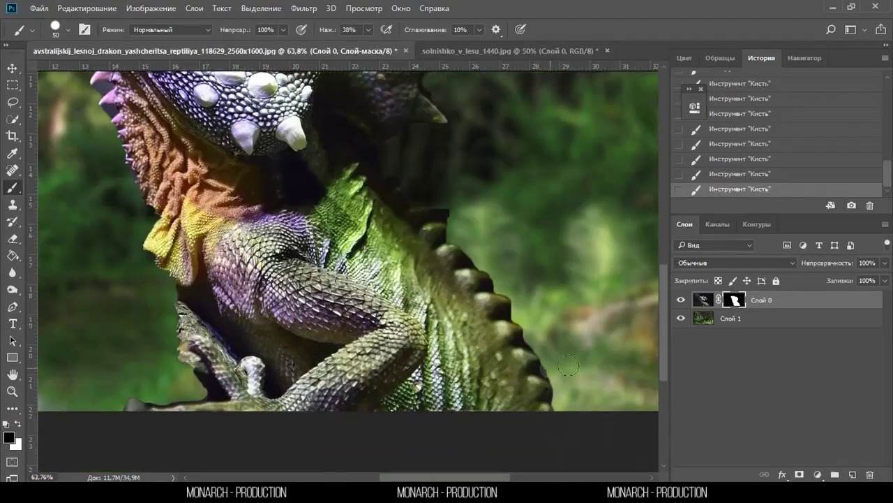
pyautogui.scroll(-4, 502, 275)
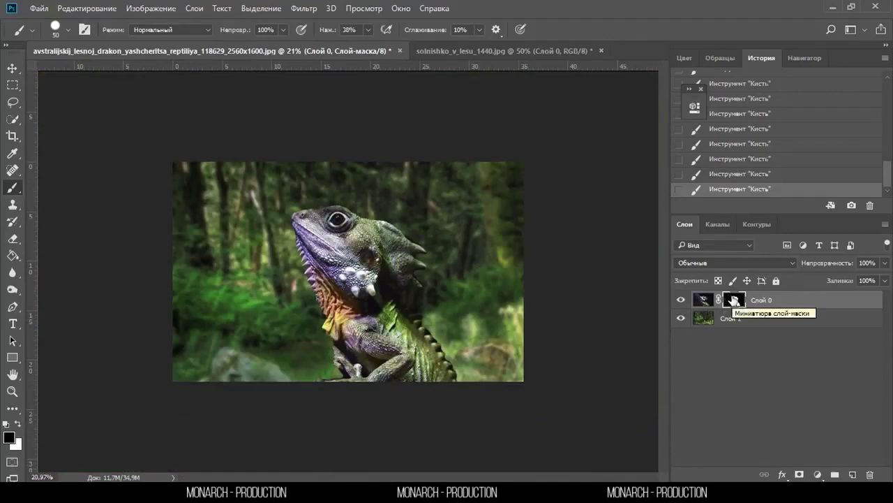
pyautogui.press('shift')
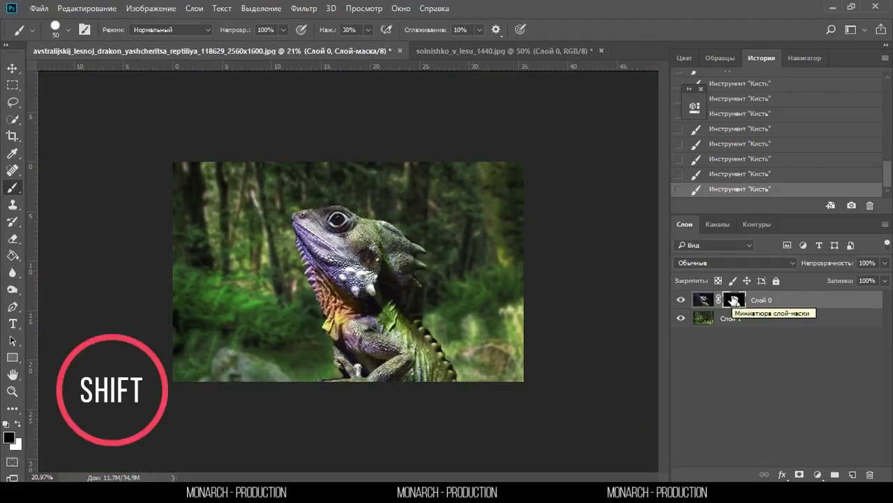
pyautogui.keyDown('shift'); pyautogui.click(734, 299); pyautogui.keyUp('shift')
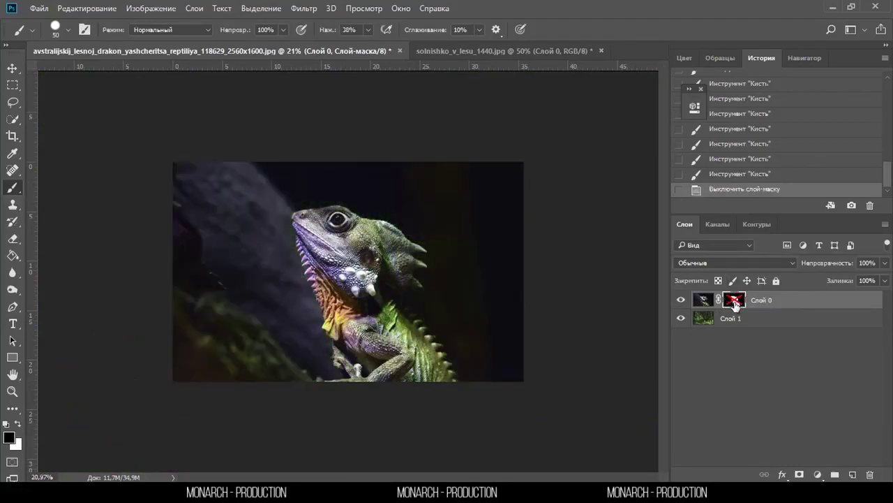
pyautogui.keyDown('shift'); pyautogui.click(735, 300); pyautogui.keyUp('shift')
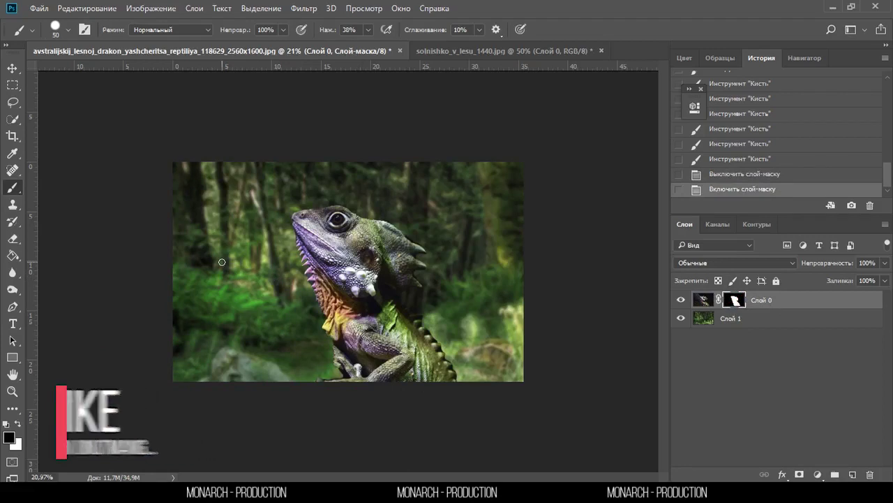
pyautogui.click(768, 318)
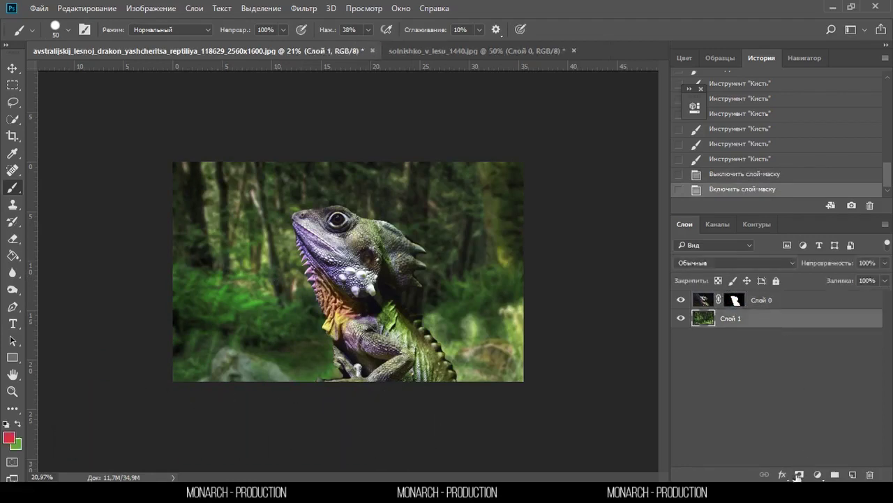
# Step: Add a mask to the forest layer Слой 1 and fill it with black
pyautogui.click(799, 475)
pyautogui.keyDown('alt'); pyautogui.click(737, 320); pyautogui.keyUp('alt')
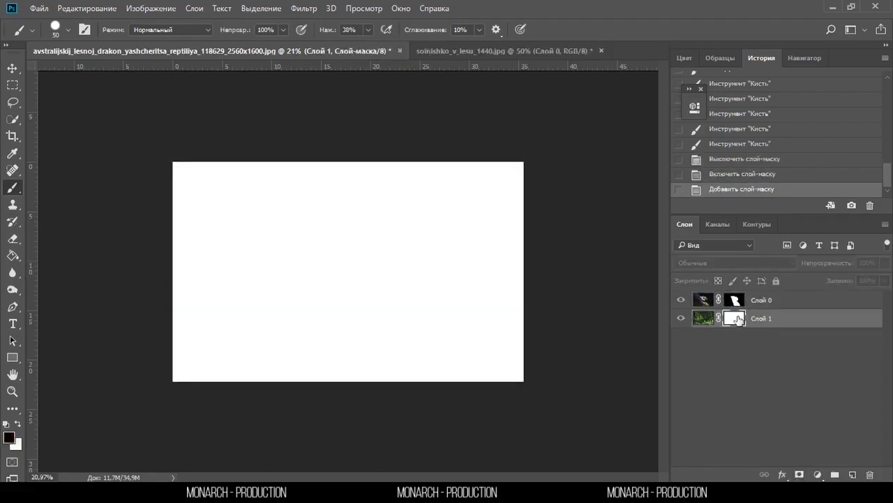
pyautogui.click(704, 318)
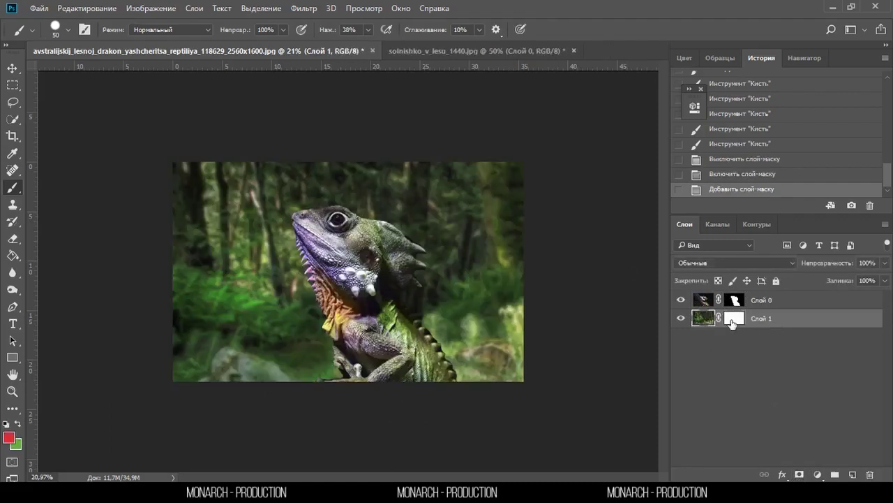
pyautogui.click(733, 319)
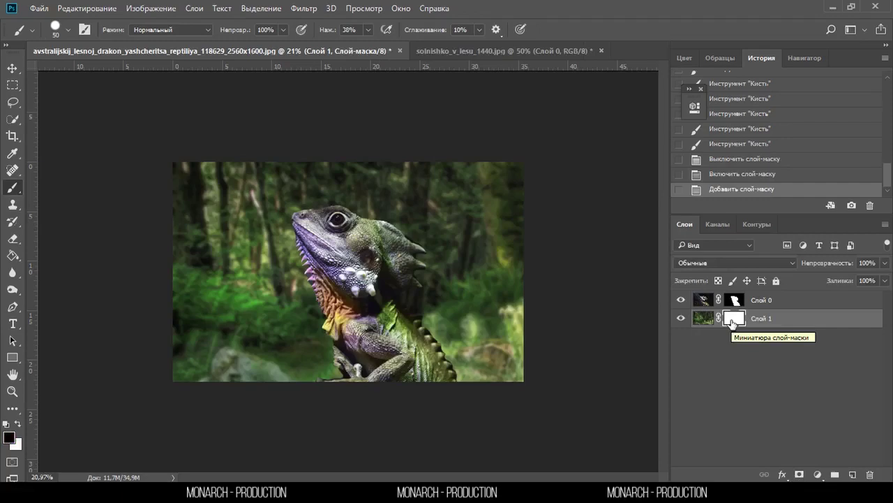
pyautogui.hotkey('alt', 'Delete')
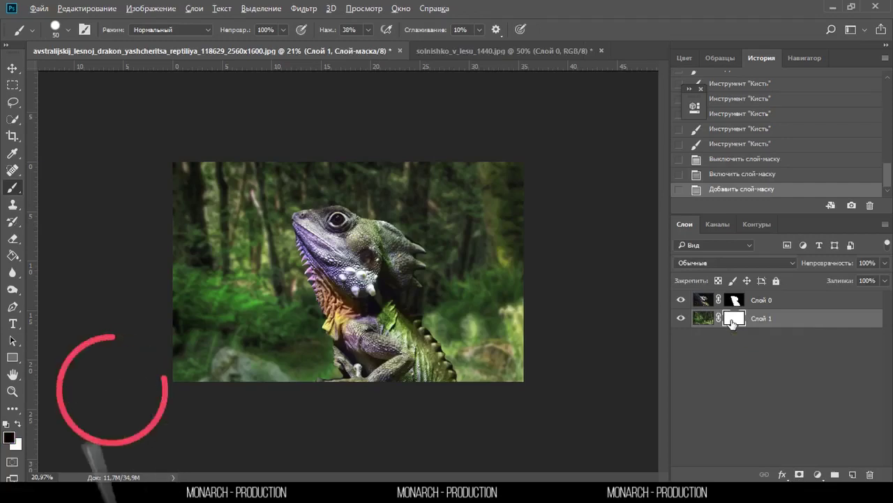
pyautogui.click(8, 437)
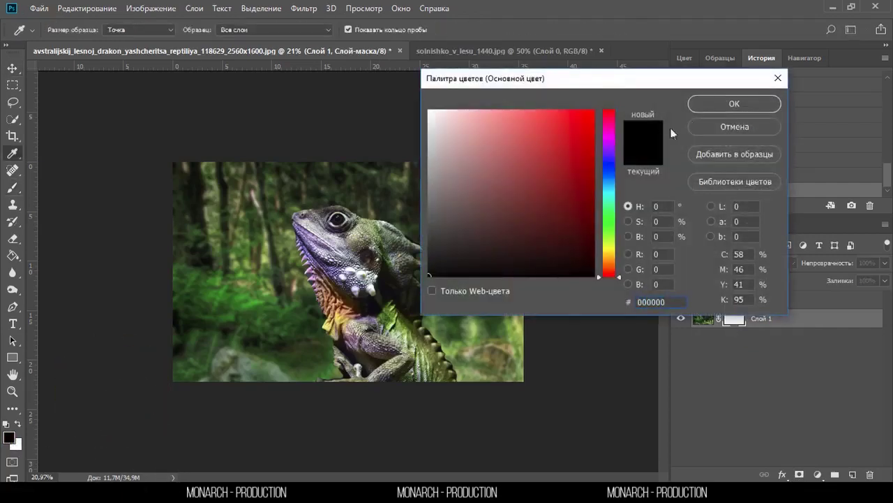
pyautogui.click(695, 104)
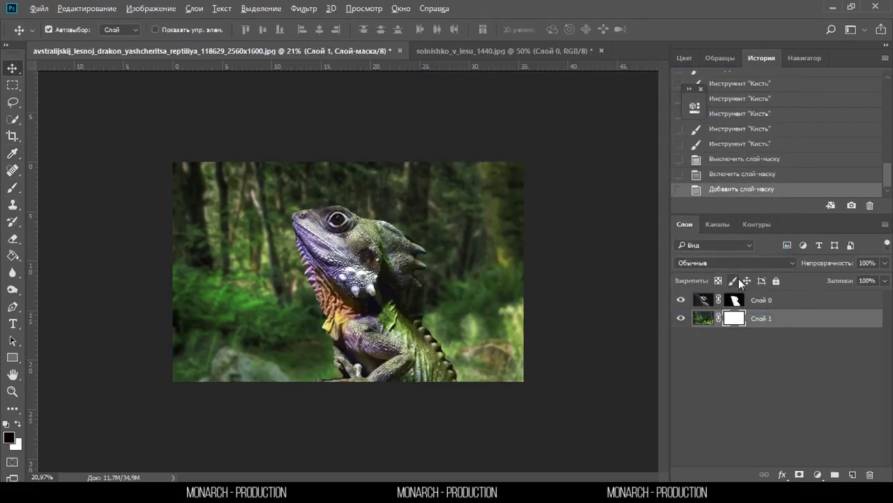
pyautogui.hotkey('alt', 'Delete')
pyautogui.hotkey('alt', 'Delete')
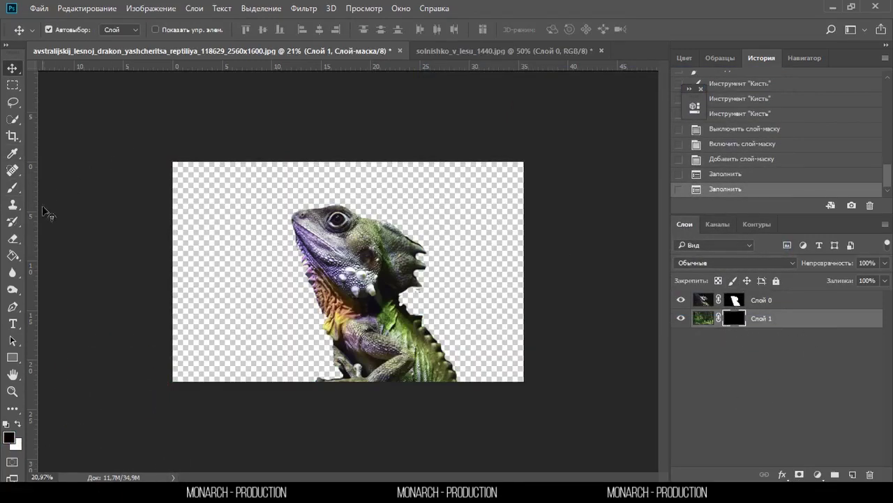
# Step: Paint white on the forest mask with a brush enlarged to 700 px
pyautogui.click(12, 187)
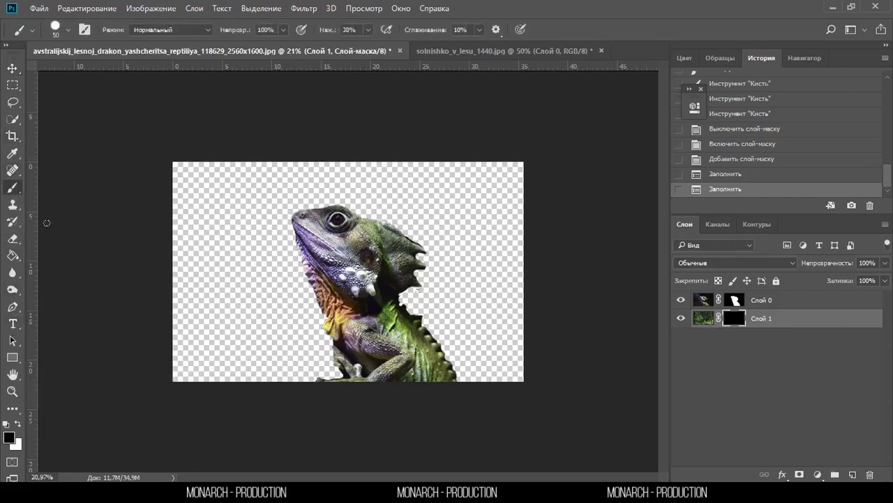
pyautogui.press('x')
pyautogui.moveTo(224, 209); pyautogui.dragTo(467, 222)
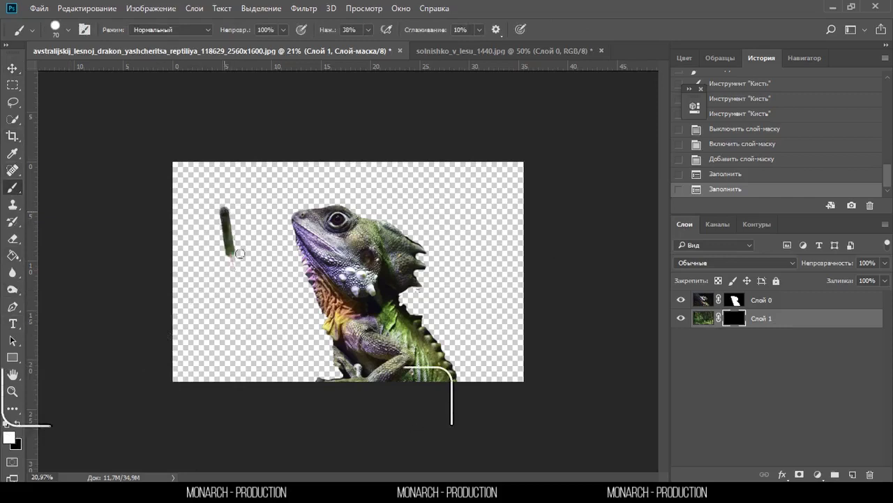
pyautogui.press(']')
pyautogui.press(']')
pyautogui.press(']')
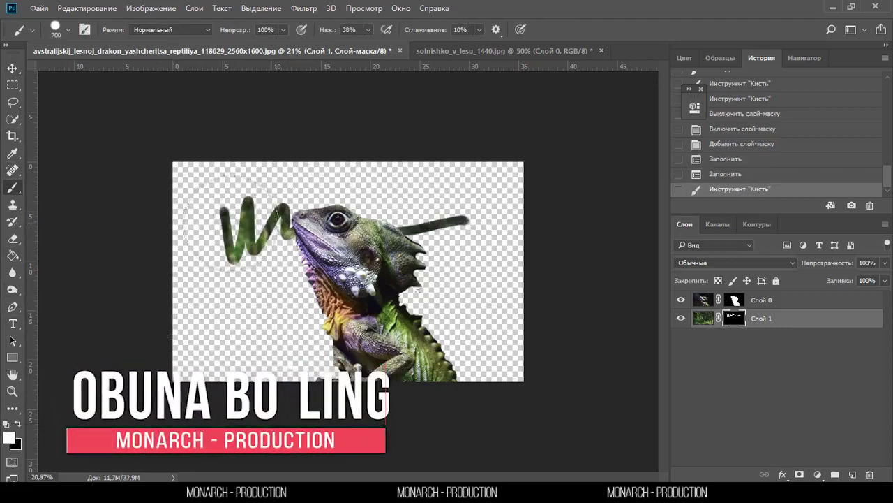
pyautogui.moveTo(202, 224); pyautogui.dragTo(503, 209)
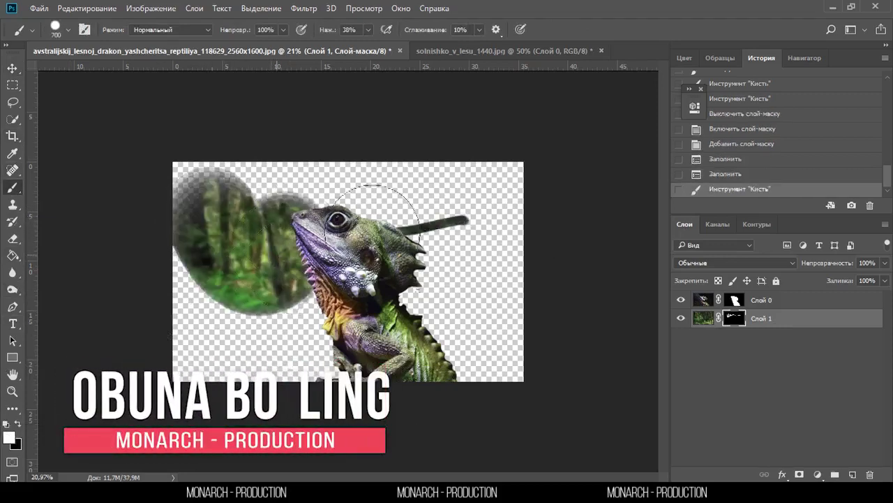
# Step: Paint red strokes on the forest image by mistake, then undo them
pyautogui.keyDown('alt'); pyautogui.click(731, 321); pyautogui.keyUp('alt')
pyautogui.click(698, 318)
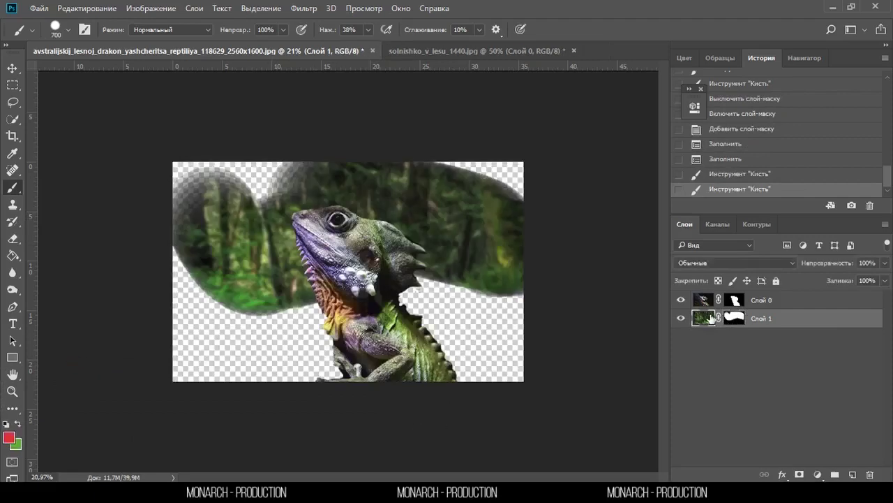
pyautogui.moveTo(460, 157)
pyautogui.mouseDown()
pyautogui.moveTo(473, 156)
pyautogui.moveTo(233, 180)
pyautogui.mouseUp()
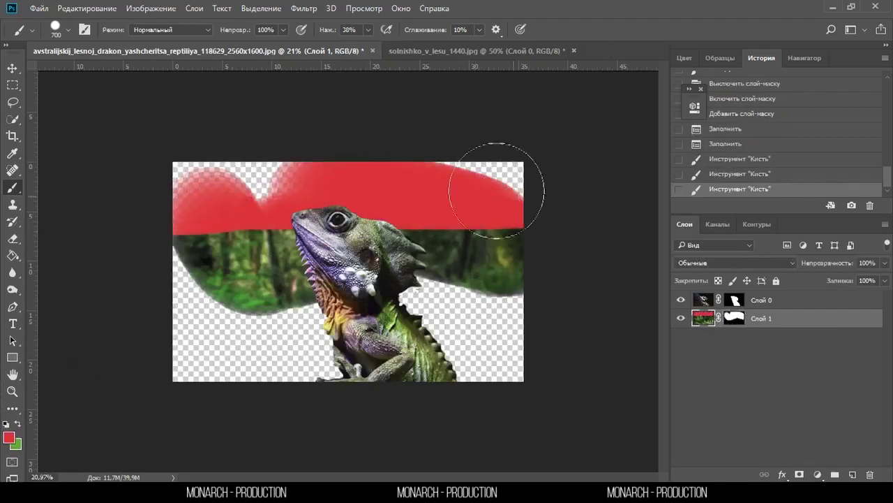
pyautogui.moveTo(244, 203); pyautogui.dragTo(246, 267)
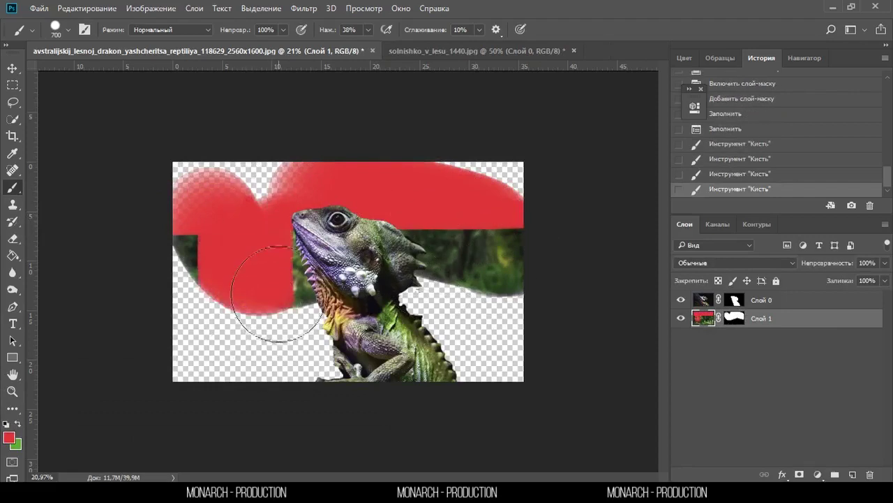
pyautogui.hotkey('ctrl', 'z')
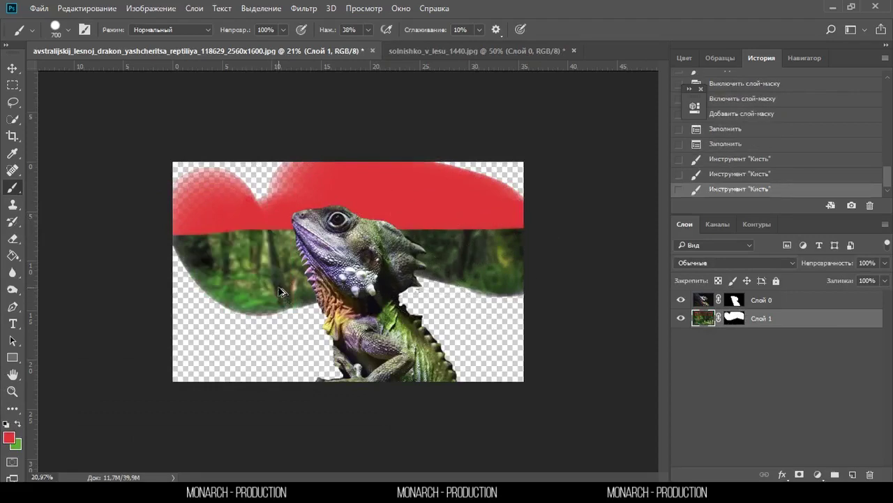
pyautogui.hotkey('ctrl', 'z')
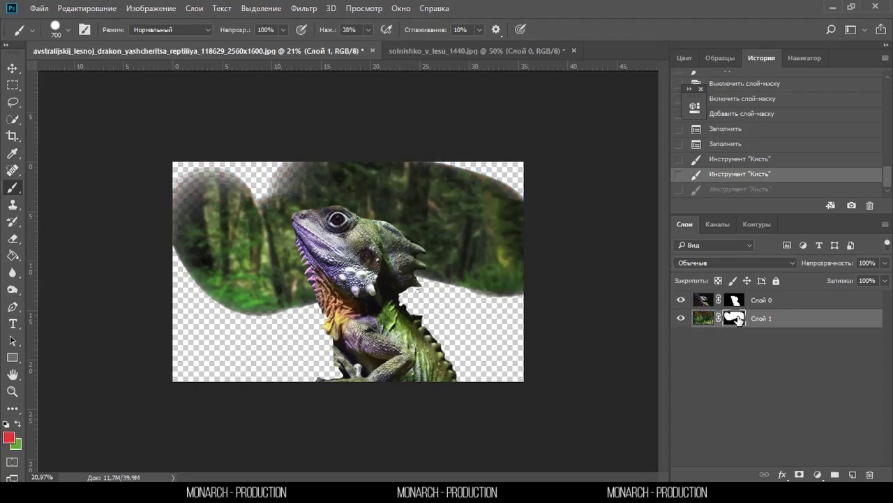
# Step: Re-target Слой 1's mask, reset colours, and paint white over the remaining transparent areas
pyautogui.click(739, 319)
pyautogui.click(4, 422)
pyautogui.click(16, 439)
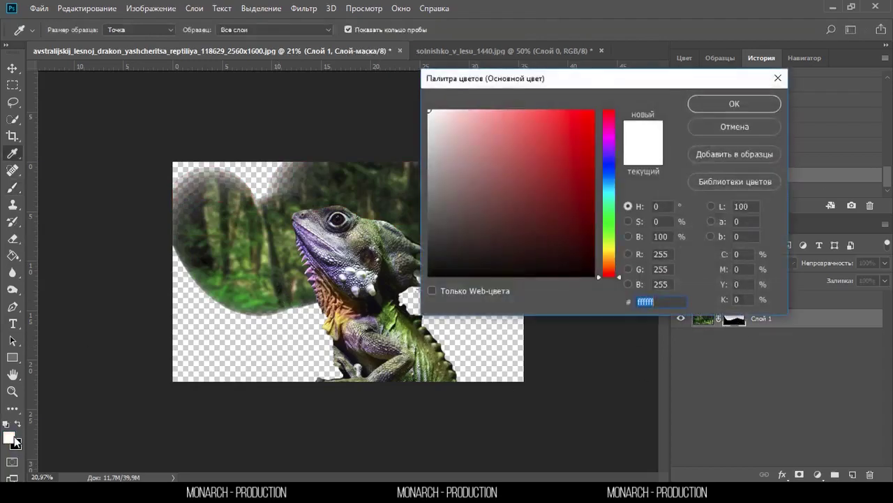
pyautogui.click(753, 127)
pyautogui.moveTo(237, 342)
pyautogui.mouseDown()
pyautogui.moveTo(234, 106)
pyautogui.moveTo(598, 259)
pyautogui.mouseUp()
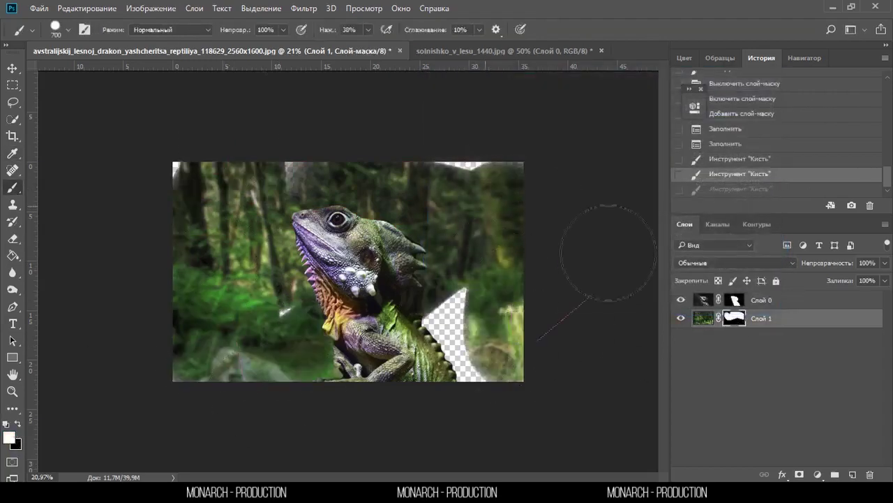
pyautogui.moveTo(528, 439); pyautogui.dragTo(444, 210)
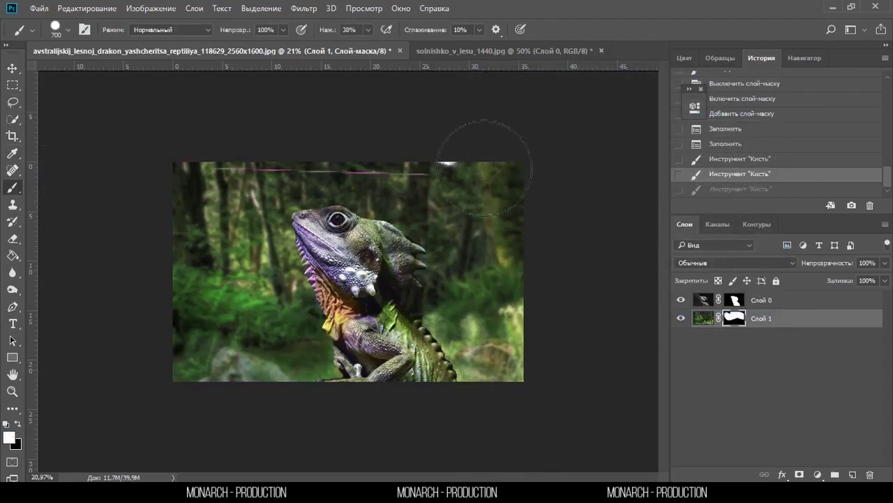
pyautogui.hotkey('ctrl', 'shift', 'z')
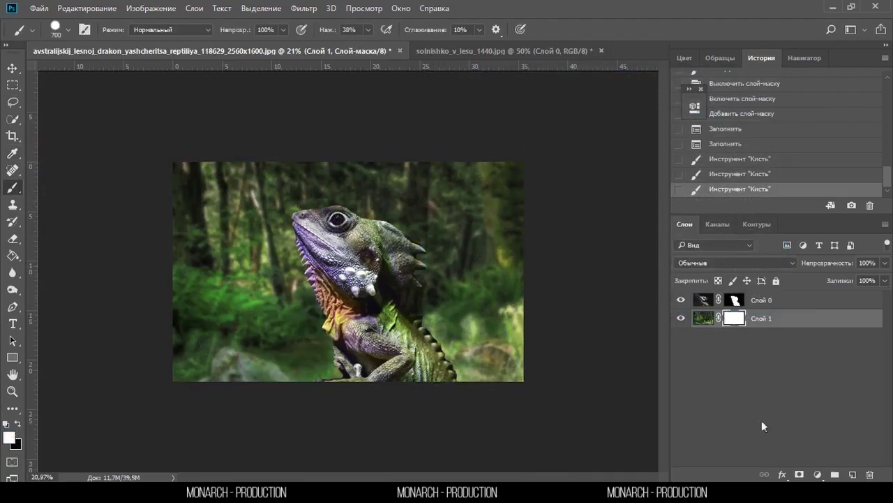
# Step: Delete Слой 1's mask, choosing Применить to apply it first
pyautogui.click(869, 475)
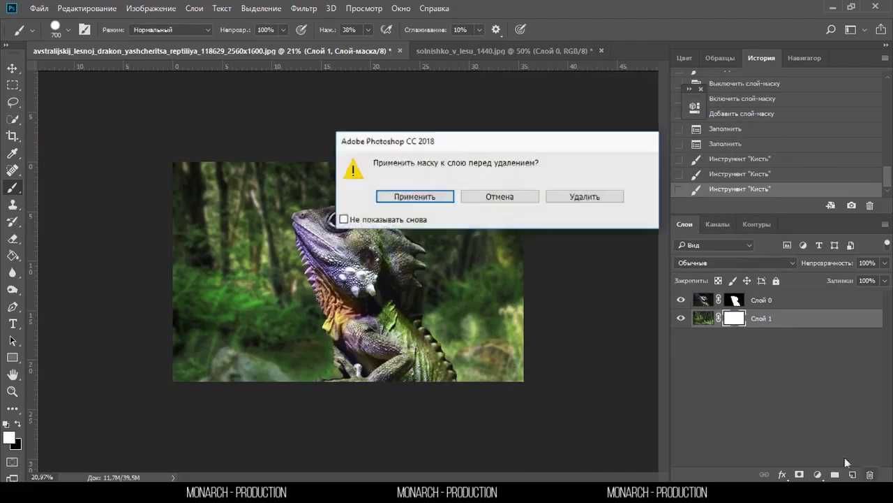
pyautogui.click(414, 196)
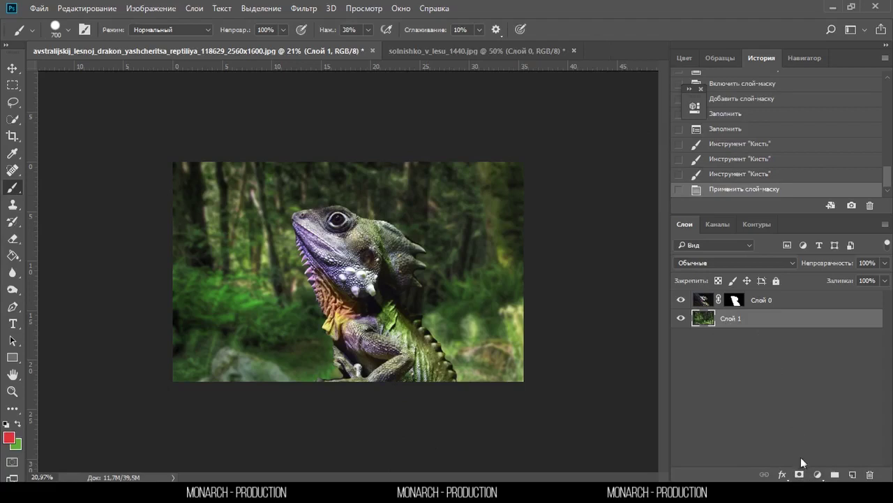
# Step: Alt-add a black mask to Слой 1 and paint white left of the lizard
pyautogui.press('alt')
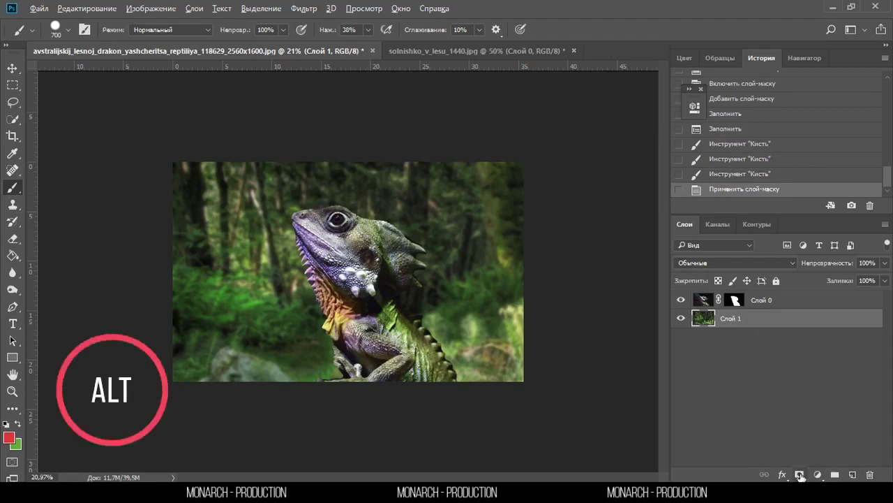
pyautogui.keyDown('alt'); pyautogui.click(799, 474); pyautogui.keyUp('alt')
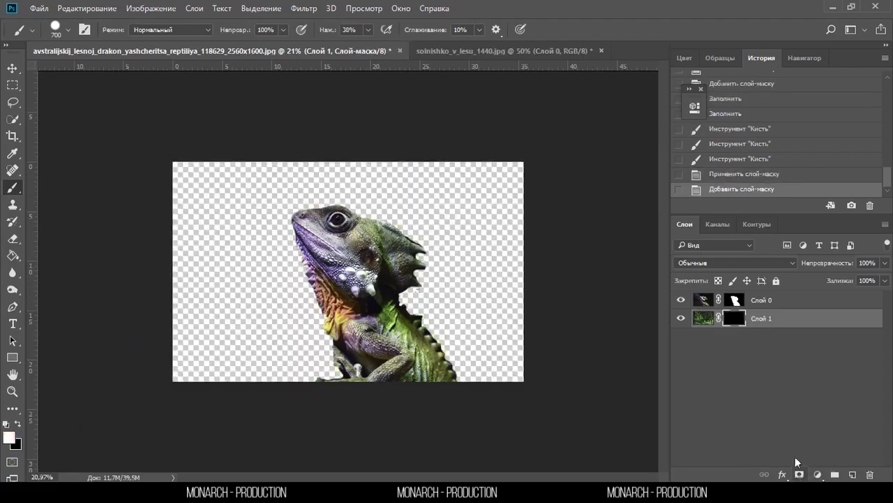
pyautogui.moveTo(279, 293)
pyautogui.mouseDown()
pyautogui.moveTo(325, 374)
pyautogui.moveTo(497, 373)
pyautogui.moveTo(505, 364)
pyautogui.mouseUp()
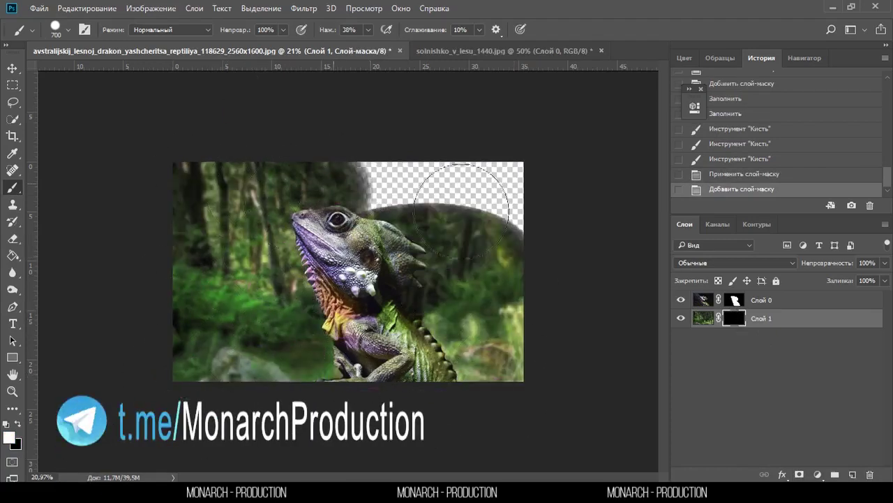